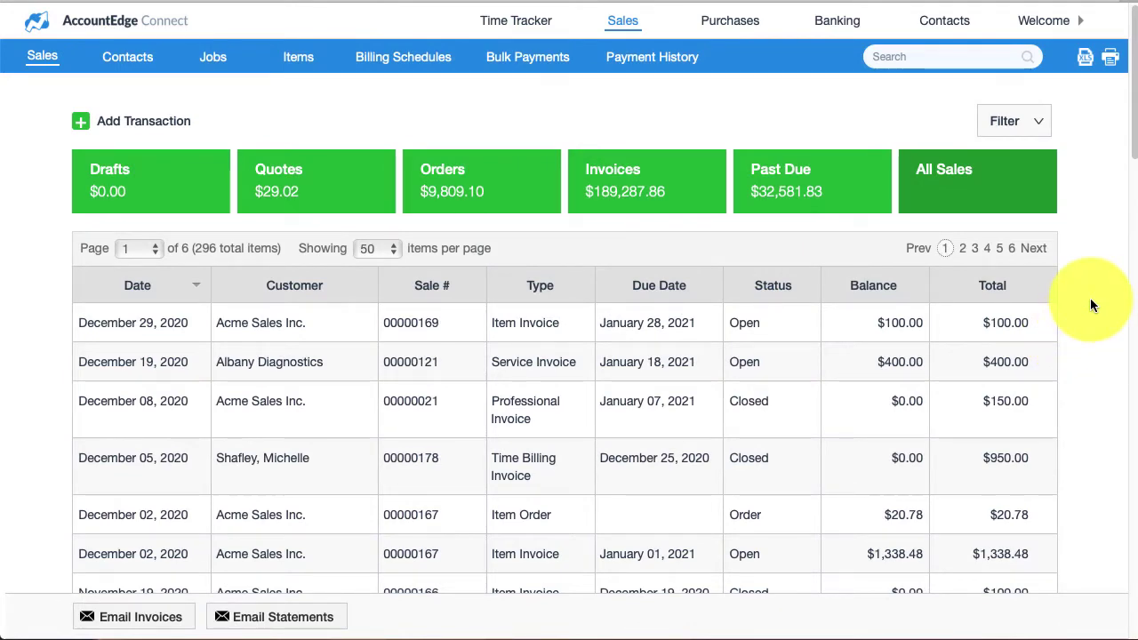
# - Open the Acme Sales Inc. customer record from the contacts and review its Bill To address and tax settings
pyautogui.click(947, 23)
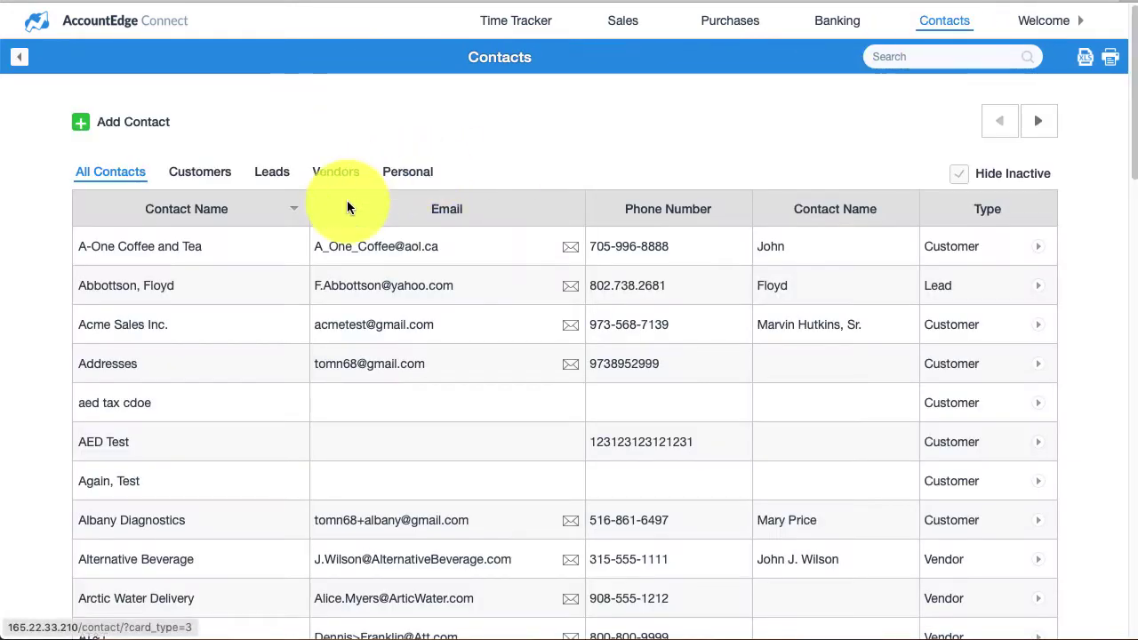
pyautogui.click(213, 329)
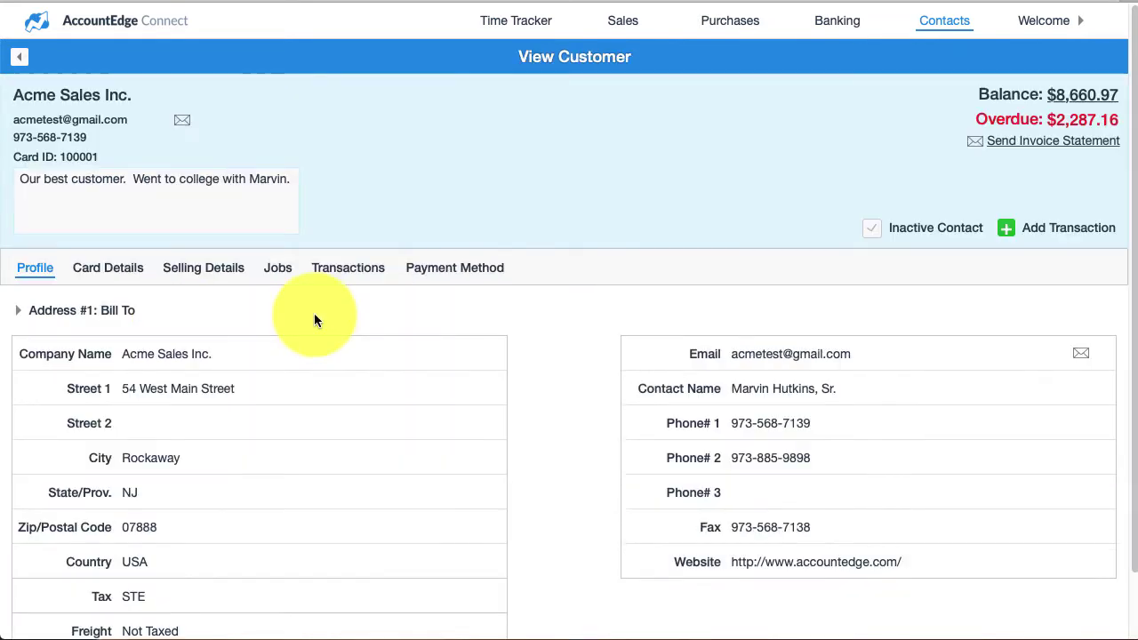
pyautogui.scroll(-1, 574, 340)
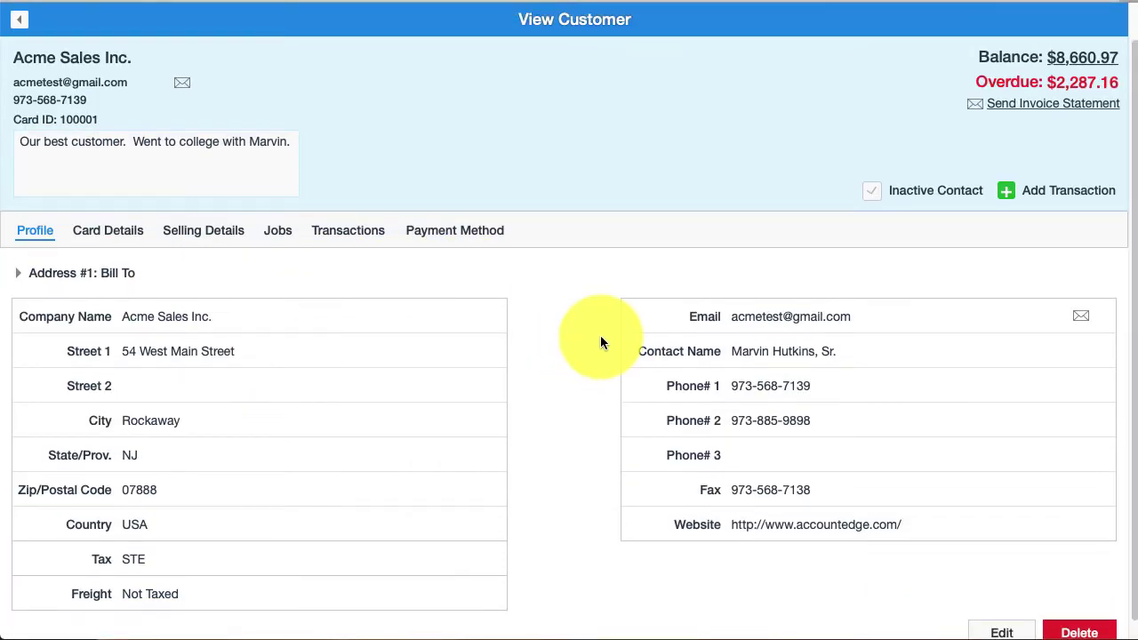
pyautogui.click(80, 279)
pyautogui.click(317, 282)
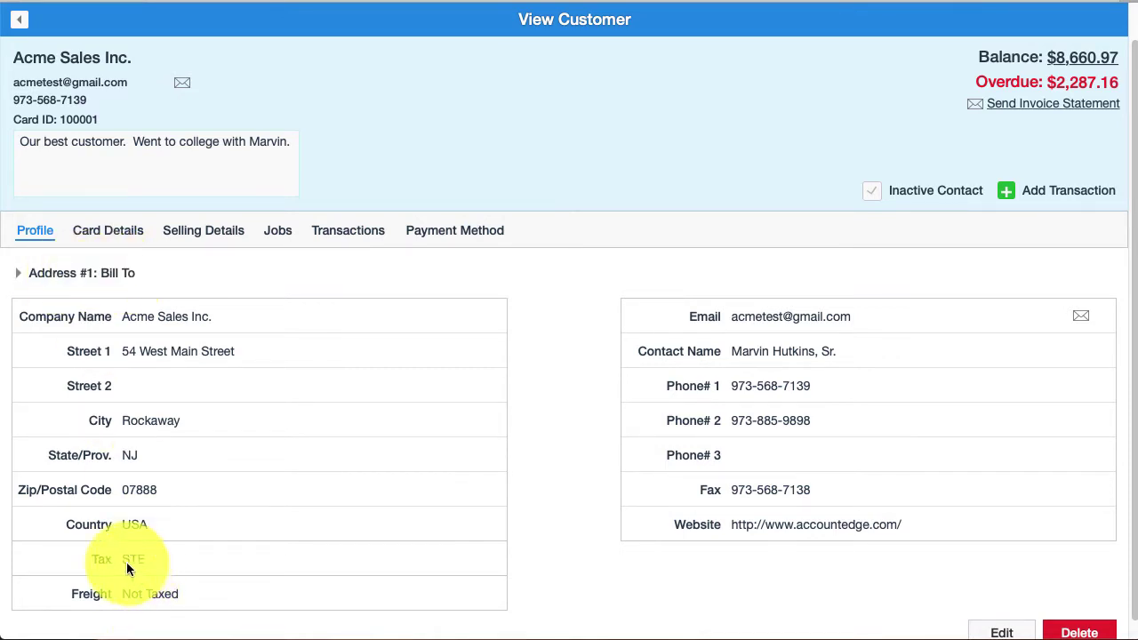
# - View the customer's Address #2: Ship To details, including its tax code and freight tax setting
pyautogui.click(124, 273)
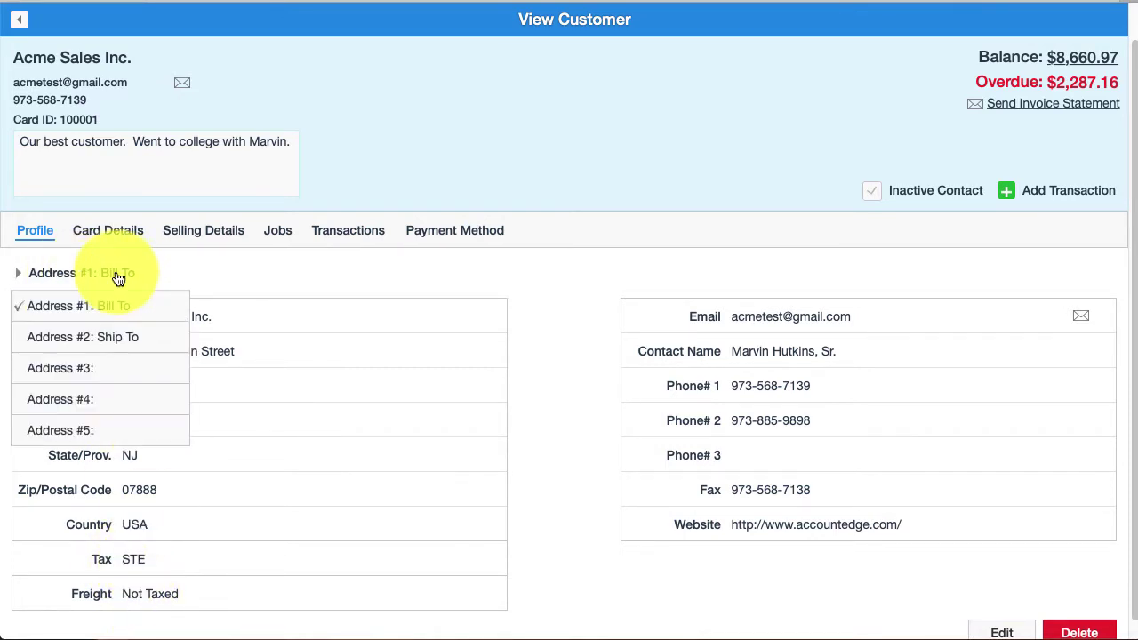
pyautogui.click(133, 341)
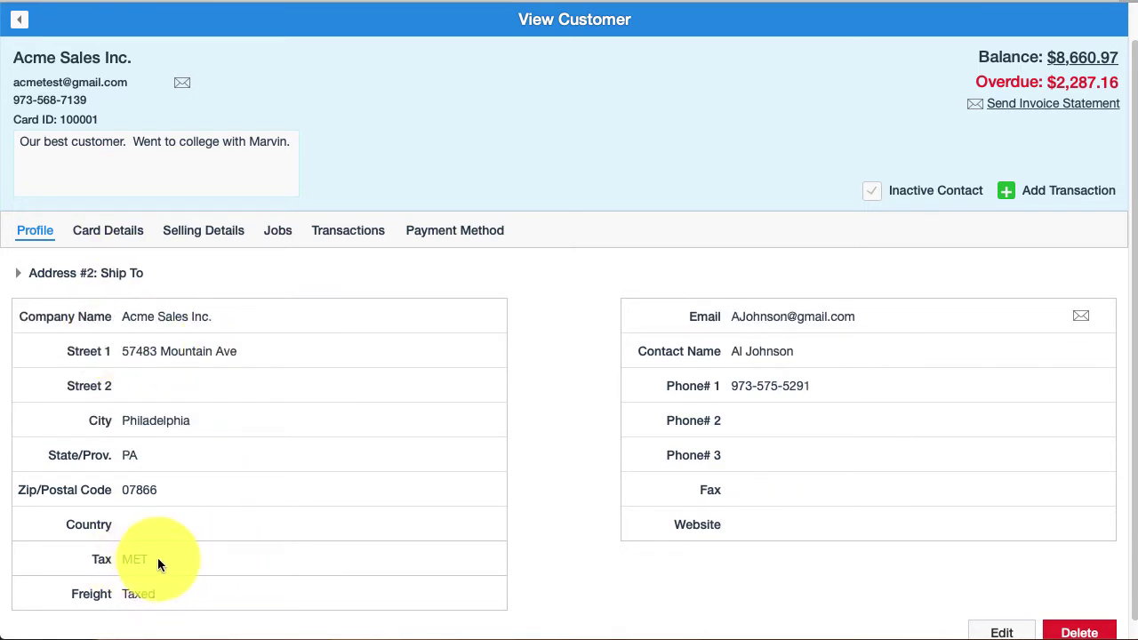
pyautogui.click(98, 269)
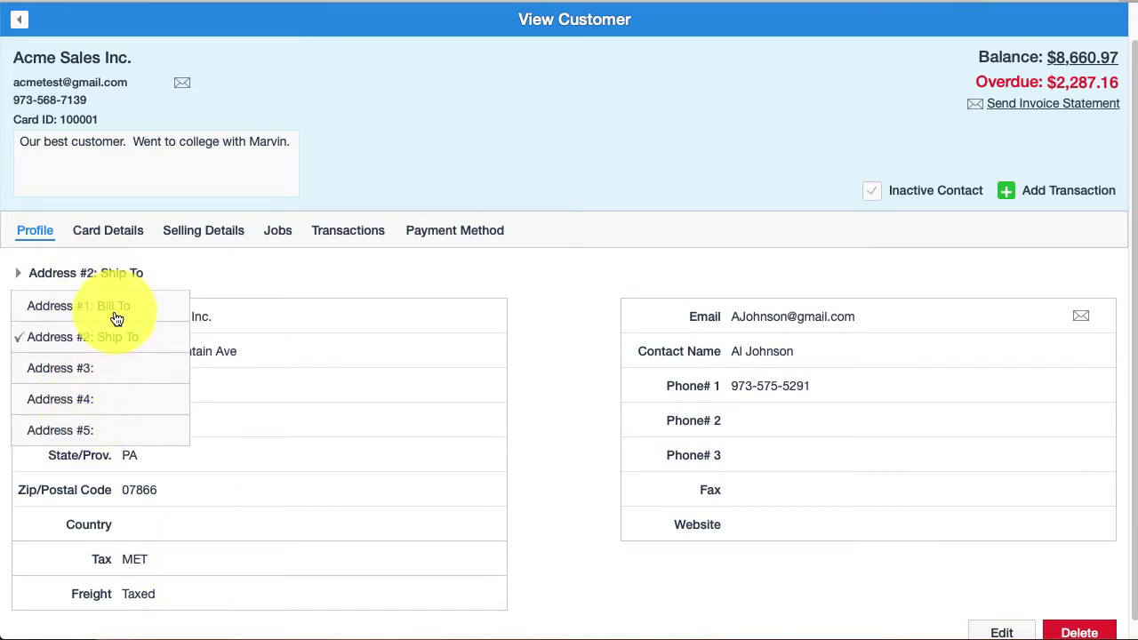
pyautogui.click(529, 391)
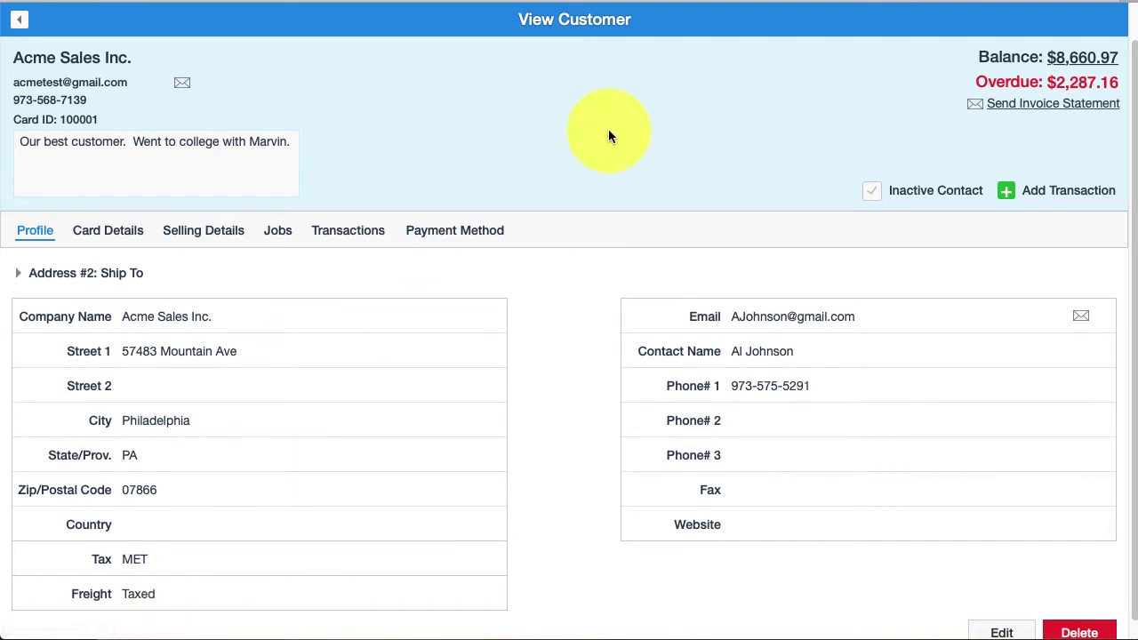
# - Start a new item sale invoice for the customer Acme Sales Inc
pyautogui.scroll(1, 608, 133)
pyautogui.click(623, 19)
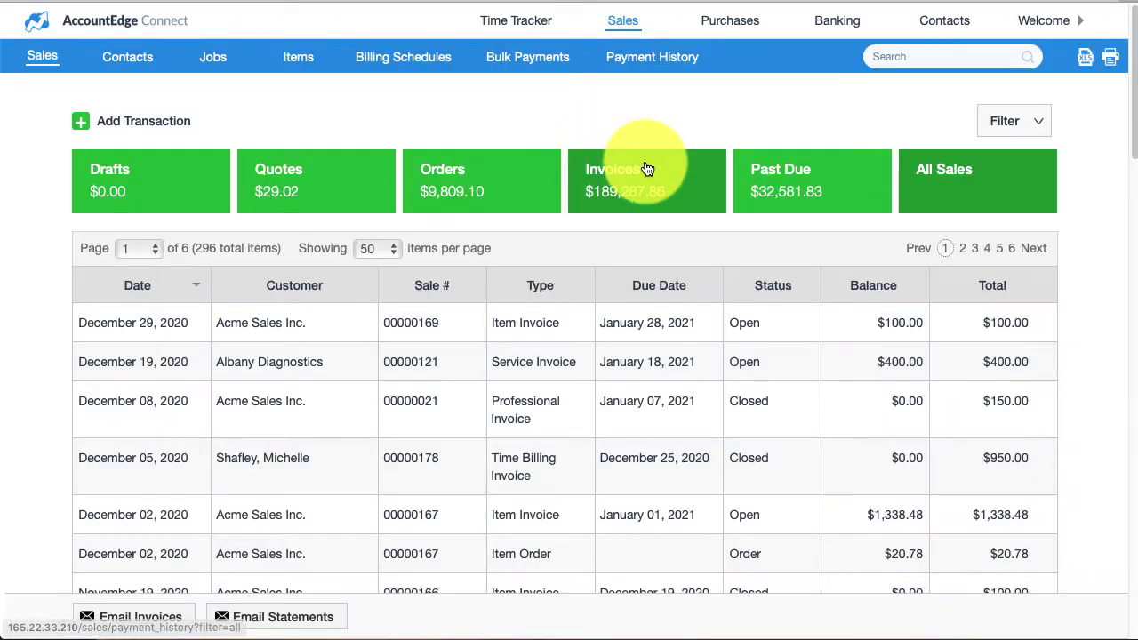
pyautogui.click(148, 122)
pyautogui.click(122, 189)
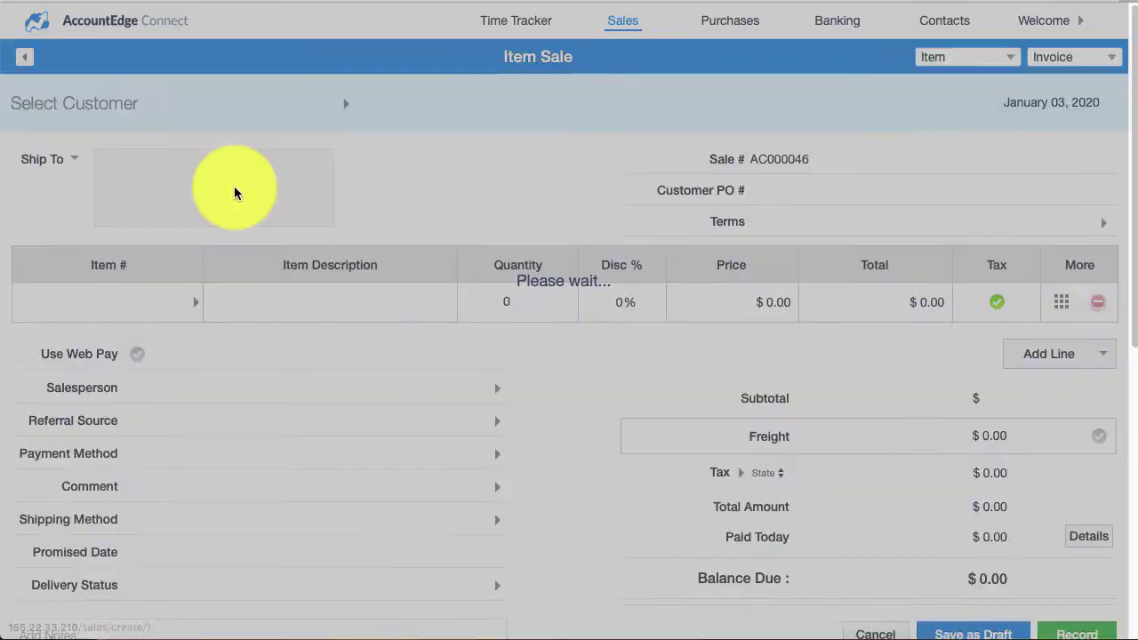
pyautogui.click(350, 110)
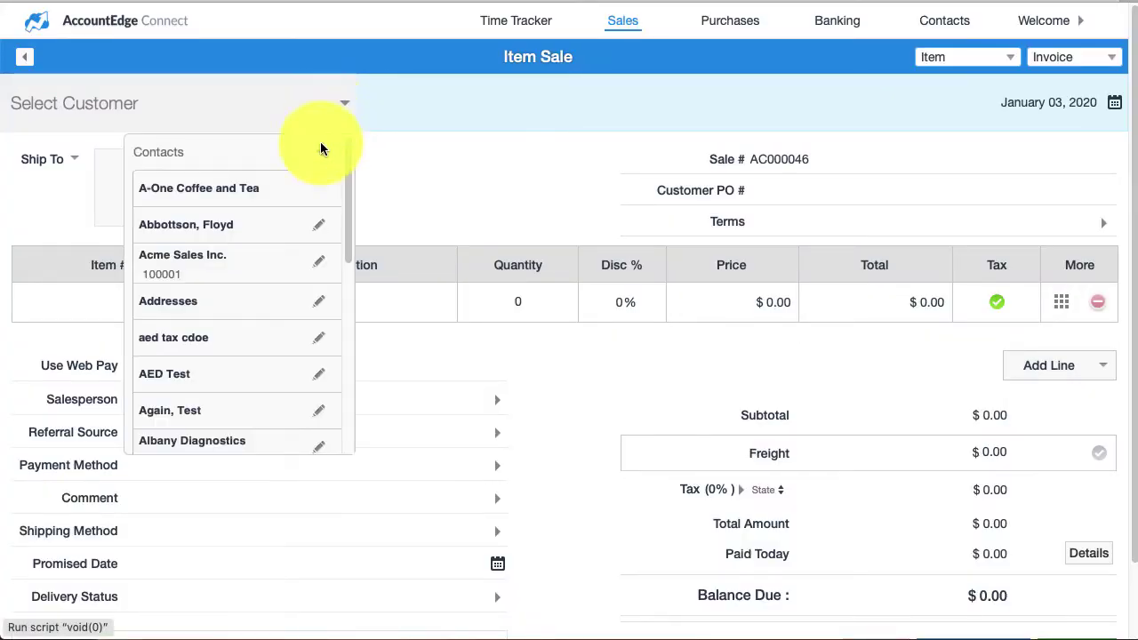
pyautogui.click(206, 260)
# - Add the Blade Gr item with quantity 1 to the invoice and review the tax calculation
pyautogui.click(198, 301)
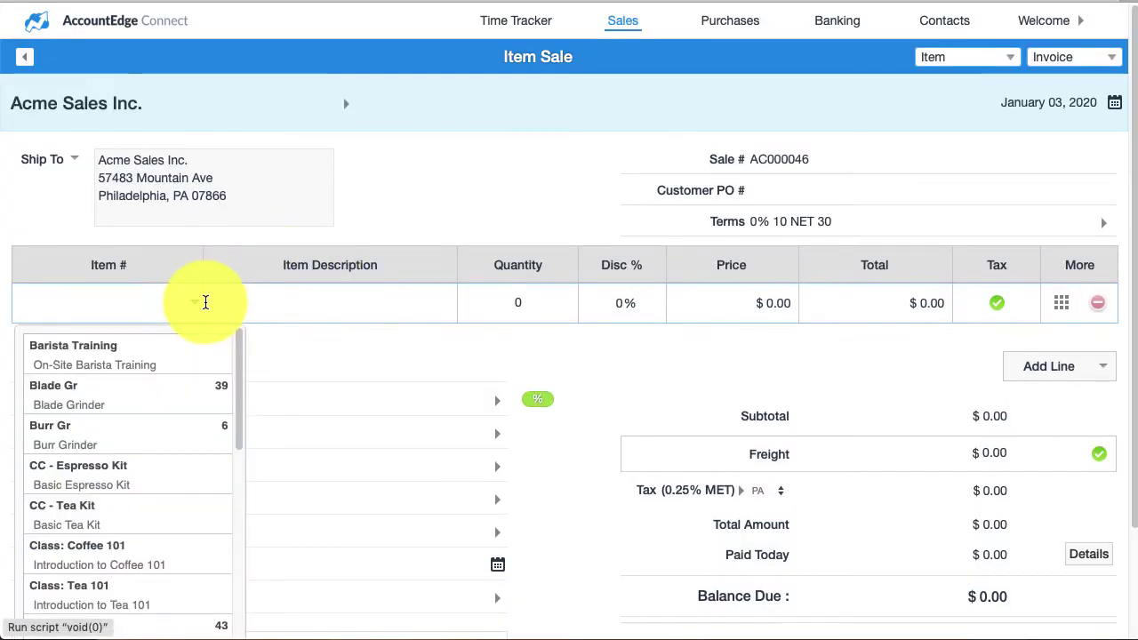
pyautogui.press('Tab')
pyautogui.scroll(-3, 752, 375)
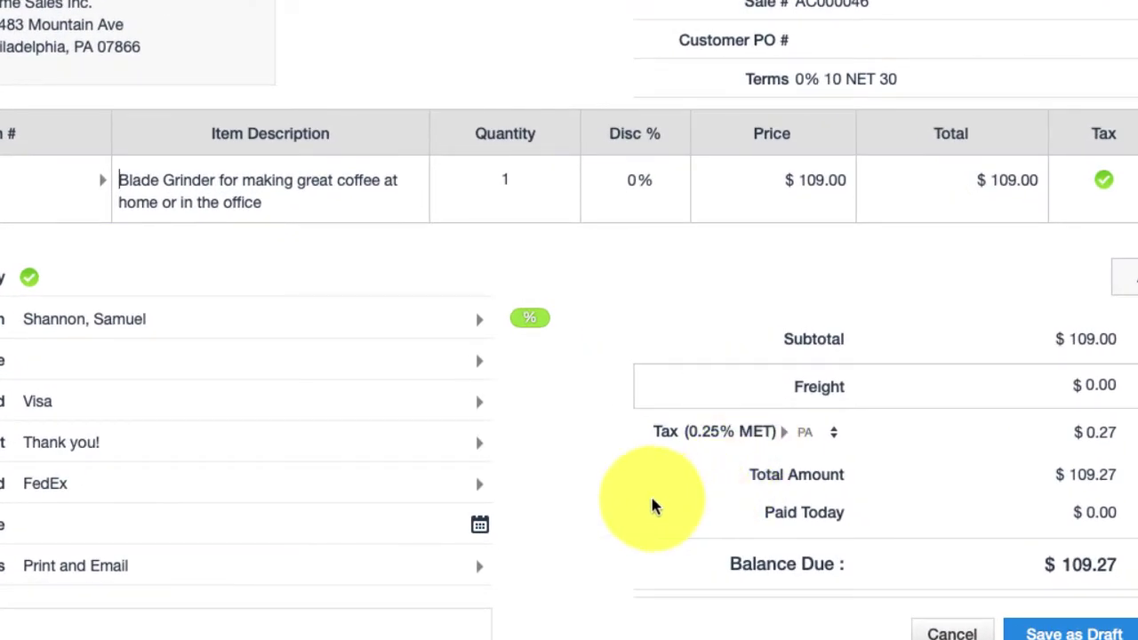
pyautogui.scroll(2, 574, 457)
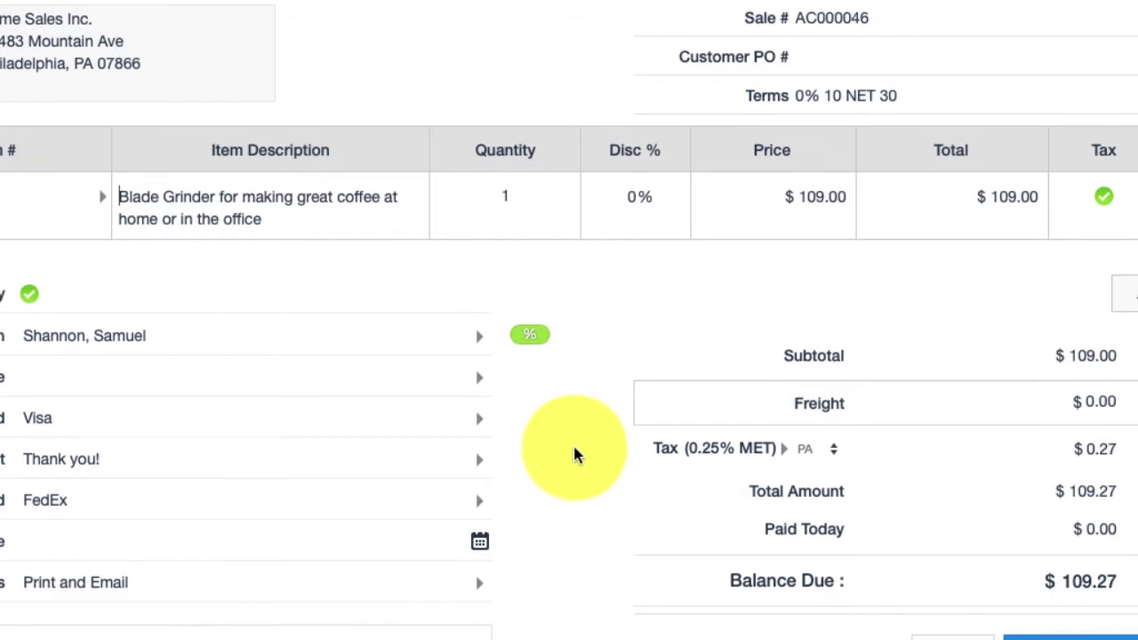
# - Switch the invoice's ship-to address to Address 1 to compare the tax, and return it to Address 2
pyautogui.click(30, 142)
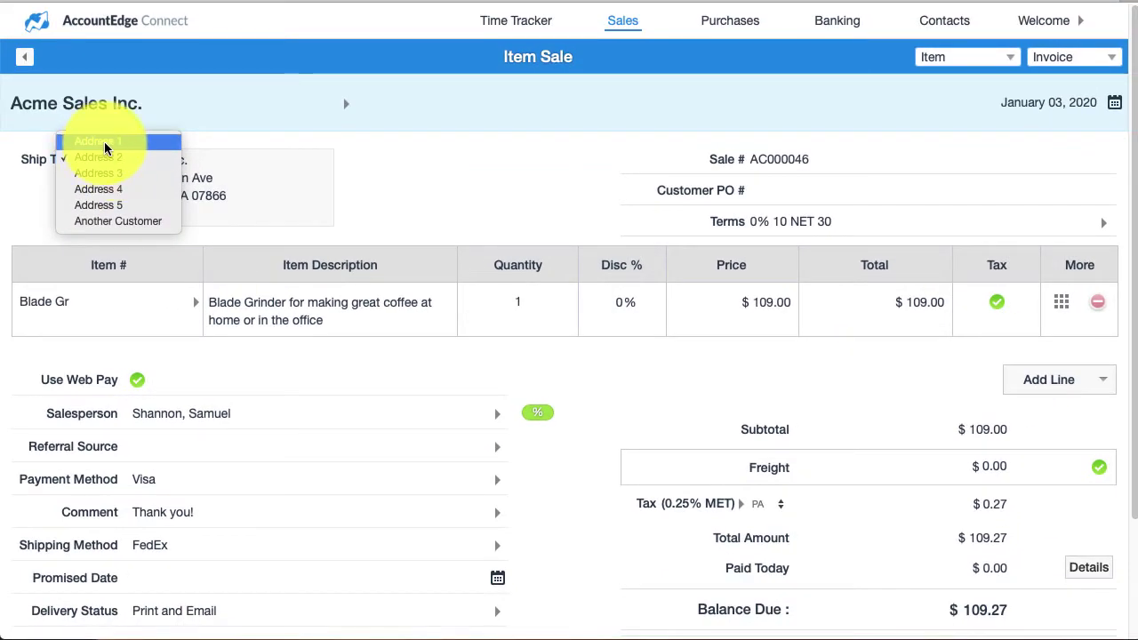
pyautogui.click(105, 147)
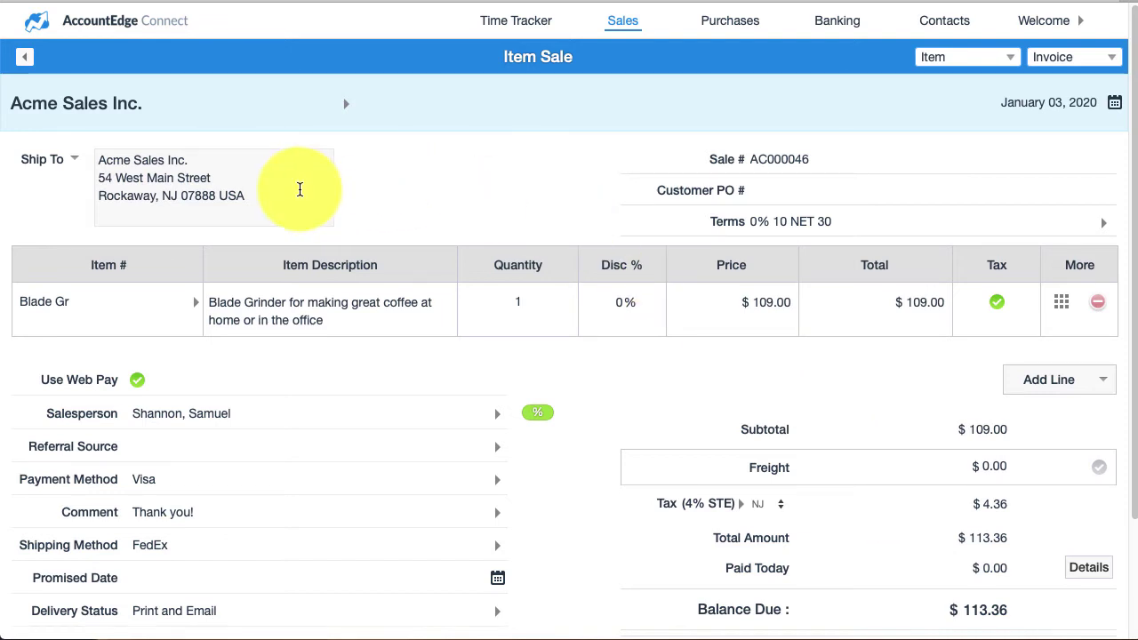
pyautogui.click(75, 159)
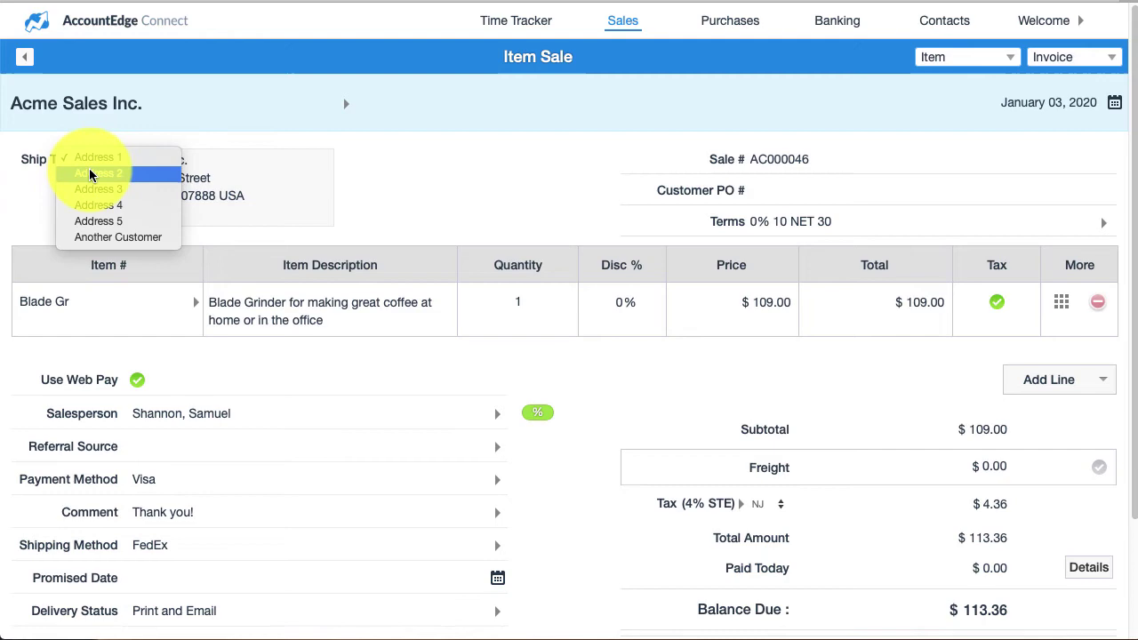
pyautogui.click(89, 175)
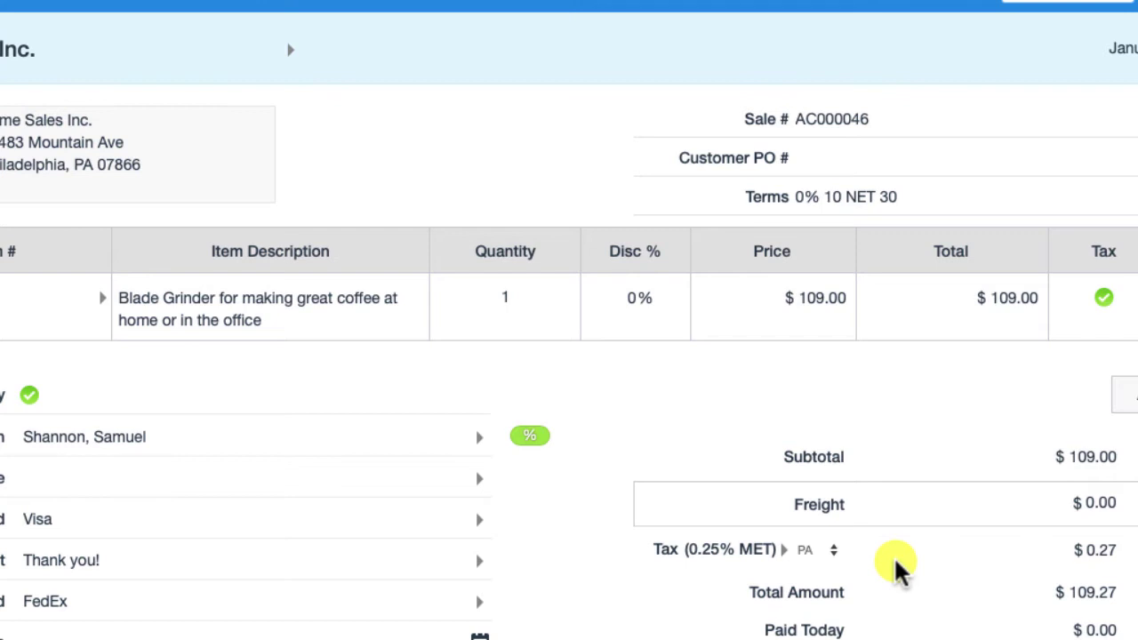
# - Examine the tax states and tax codes available for the invoice without changing the selection
pyautogui.click(822, 551)
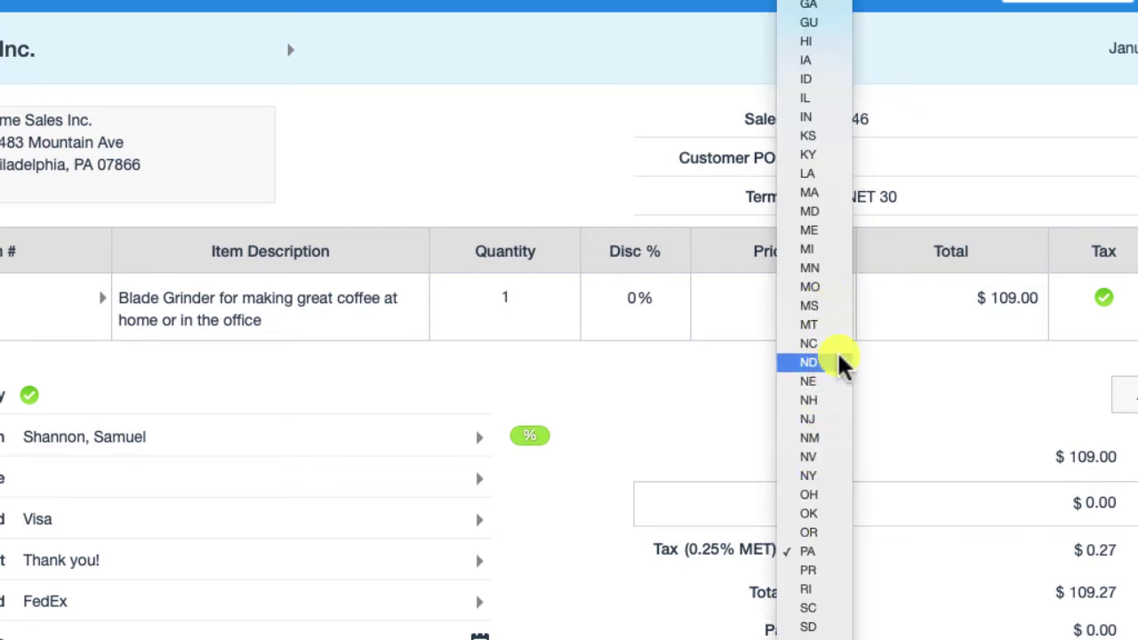
pyautogui.click(938, 384)
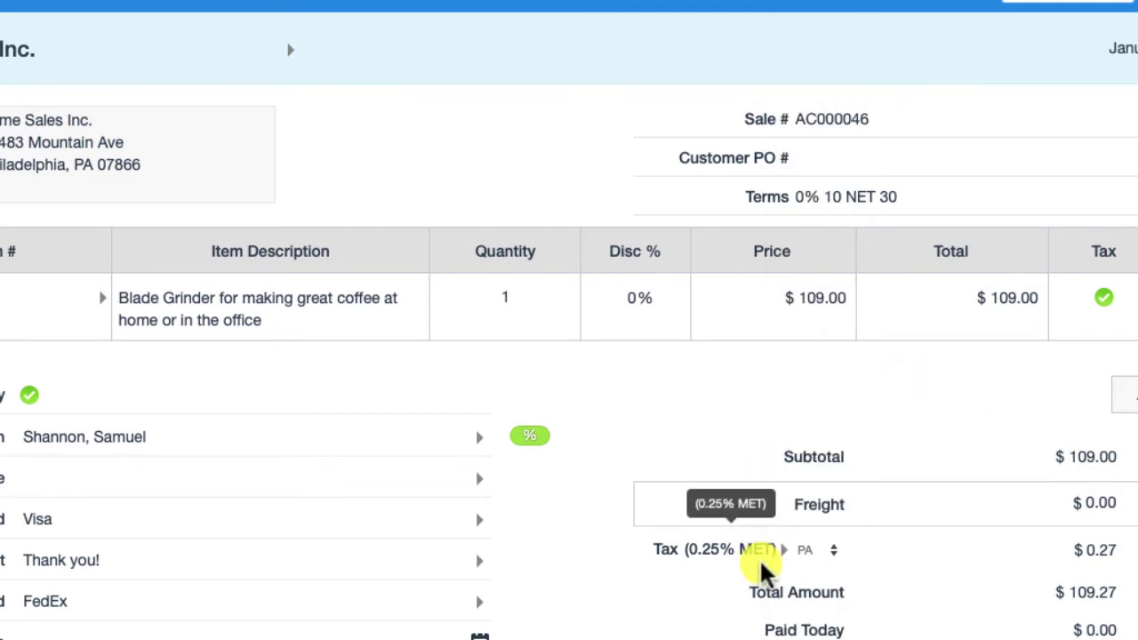
pyautogui.click(800, 551)
pyautogui.click(670, 458)
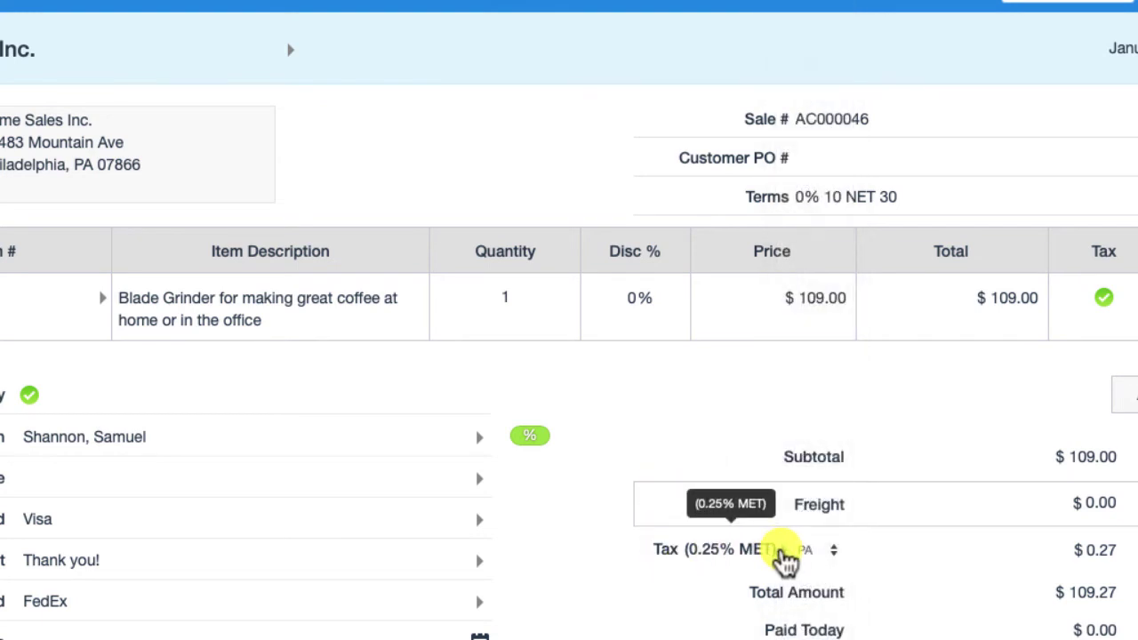
pyautogui.click(775, 551)
pyautogui.scroll(-3, 534, 546)
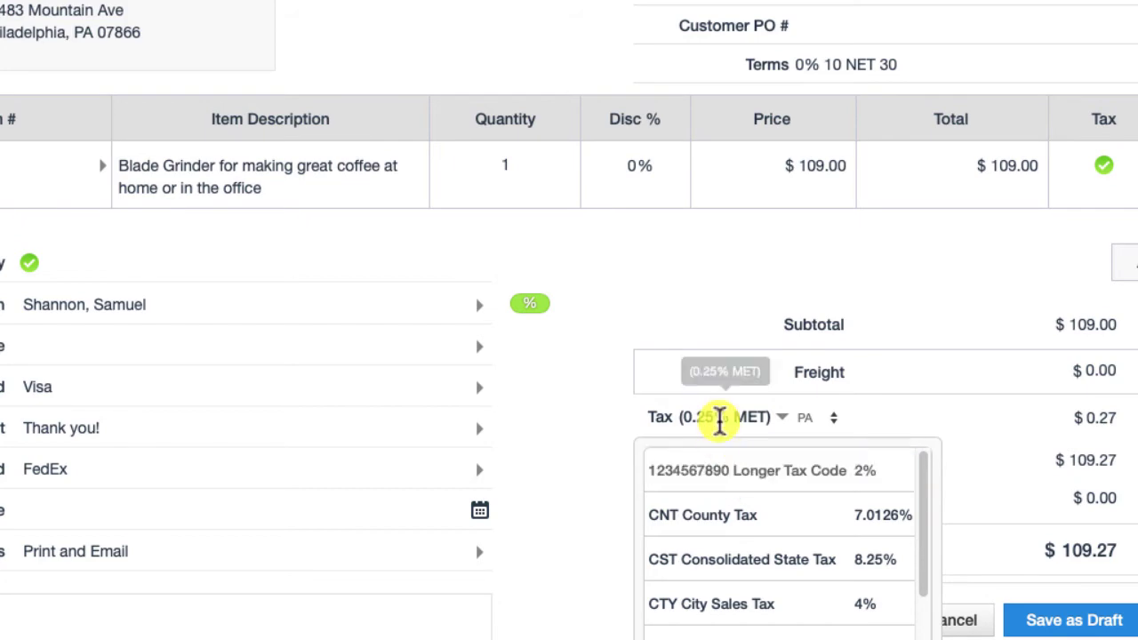
pyautogui.click(672, 281)
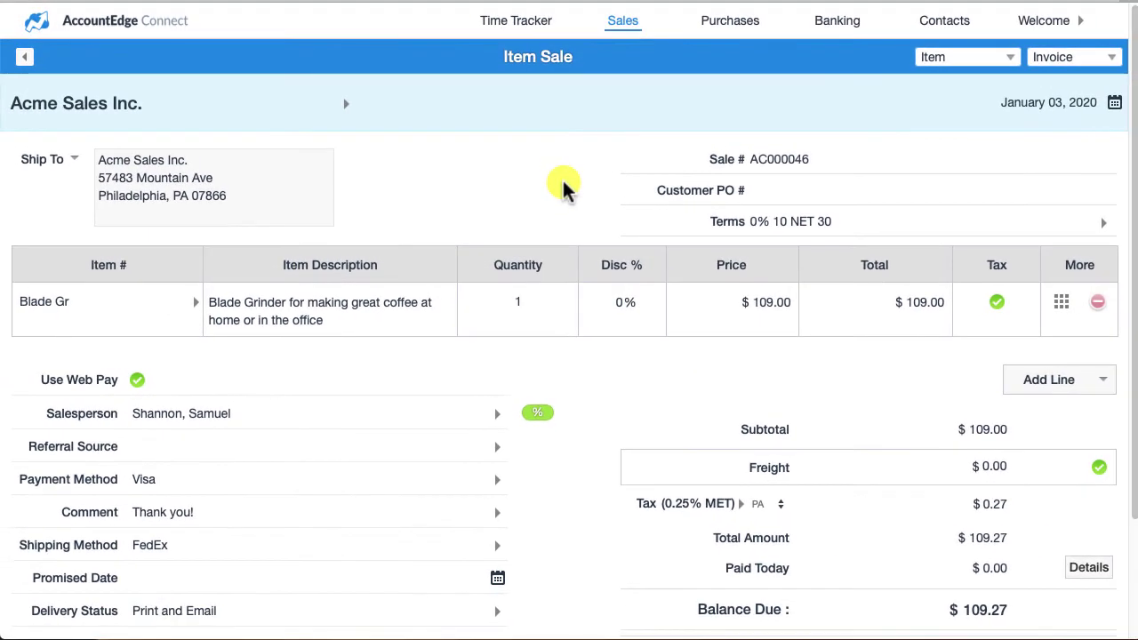
# - Start a new item purchase bill for the vendor Alternative Beverage
pyautogui.click(729, 22)
pyautogui.click(152, 124)
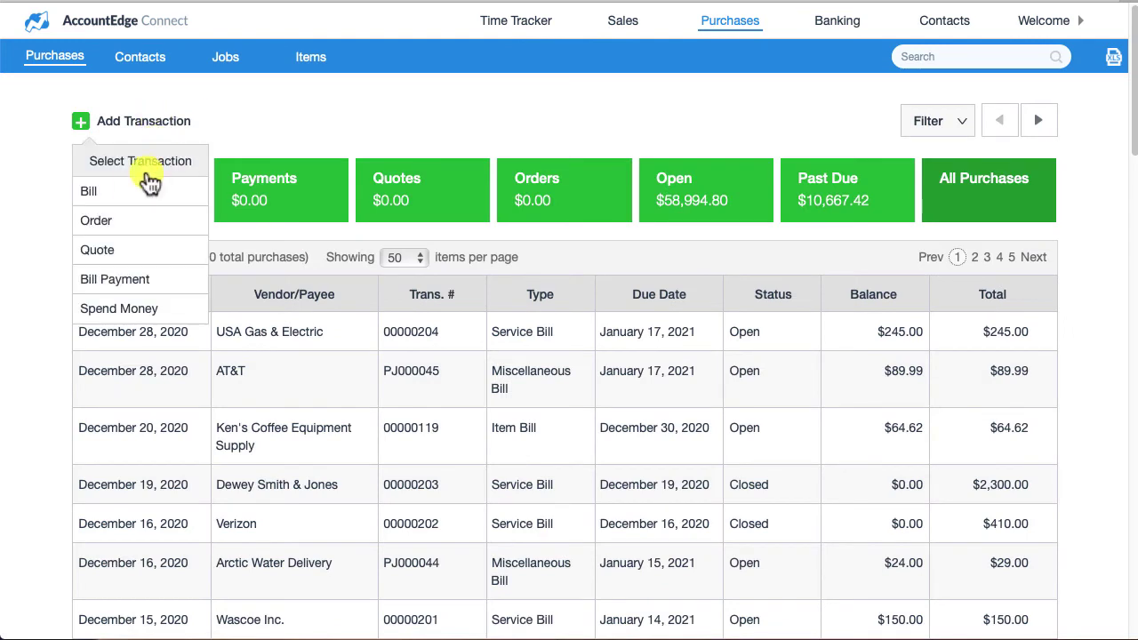
pyautogui.click(152, 183)
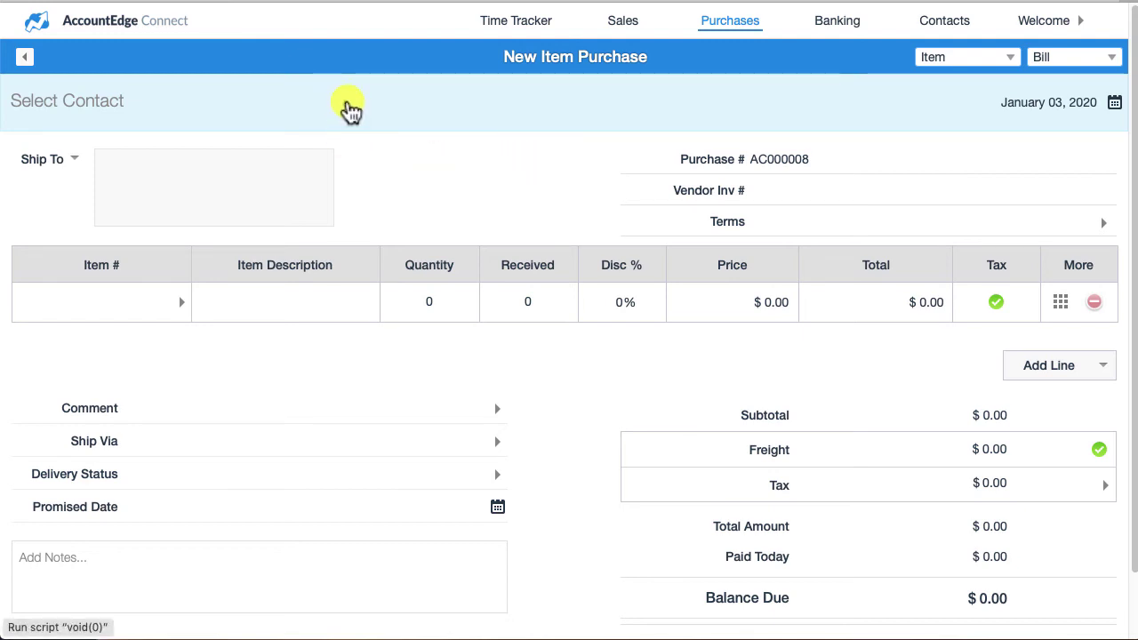
pyautogui.click(351, 108)
pyautogui.click(213, 195)
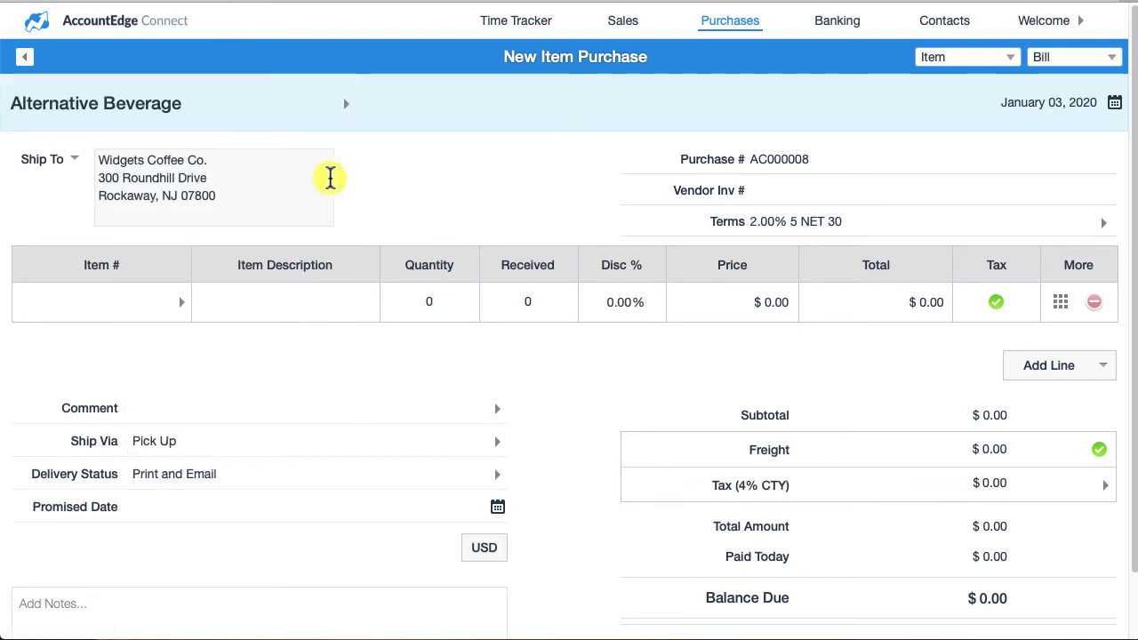
# - Add the Blade Gr item to the bill, marking its line as taxable with a quantity of 1
pyautogui.click(184, 308)
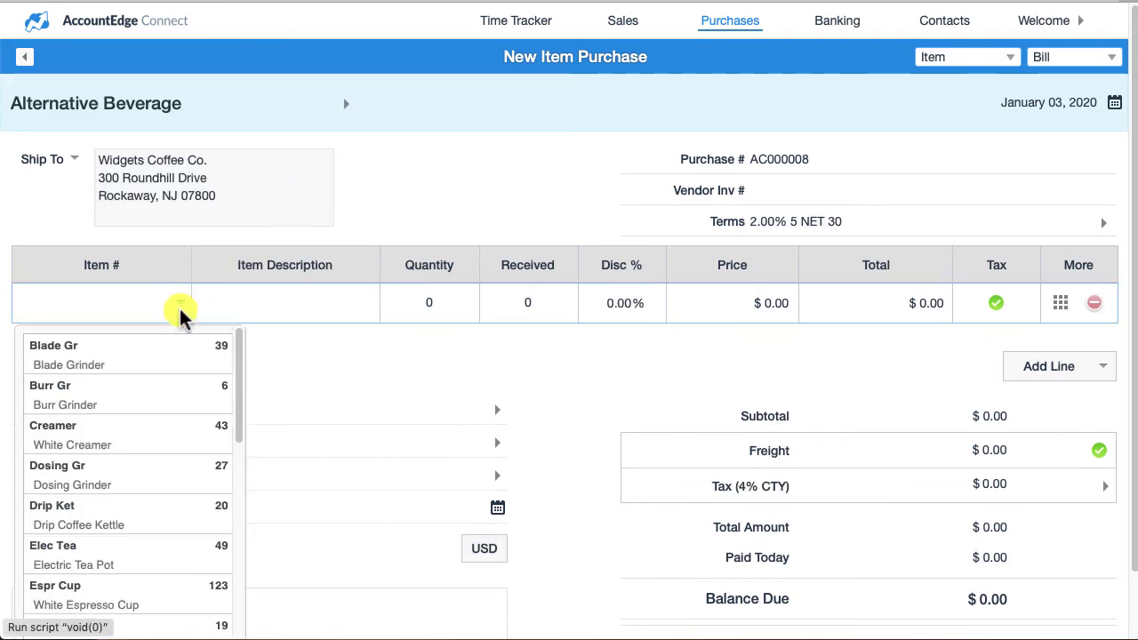
pyautogui.click(133, 355)
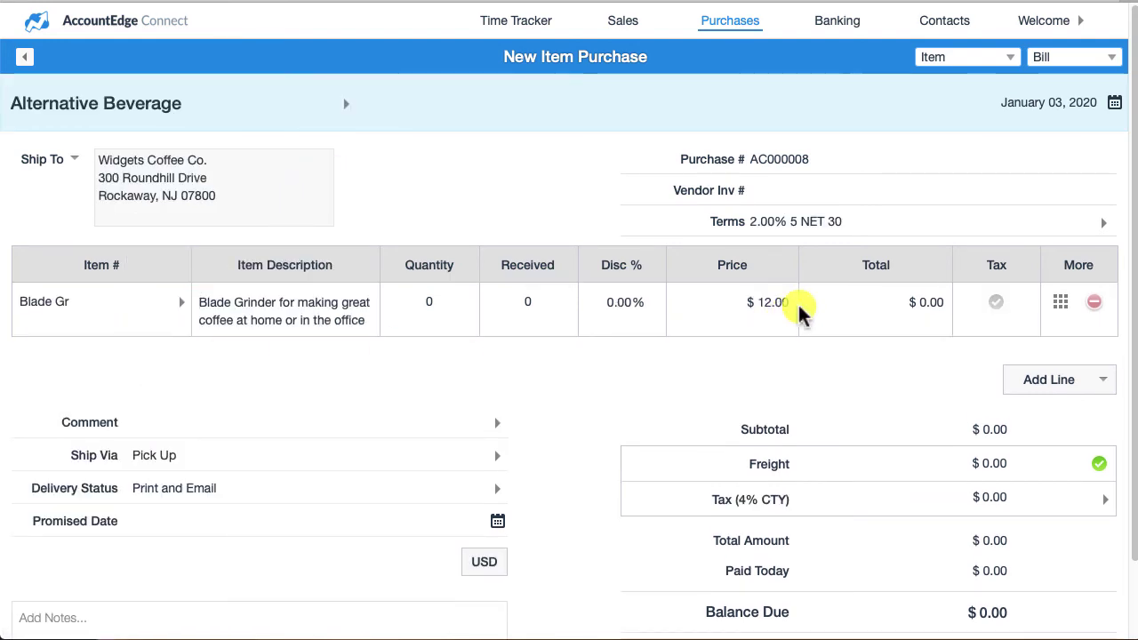
pyautogui.scroll(-1, 866, 369)
pyautogui.scroll(-2, 866, 368)
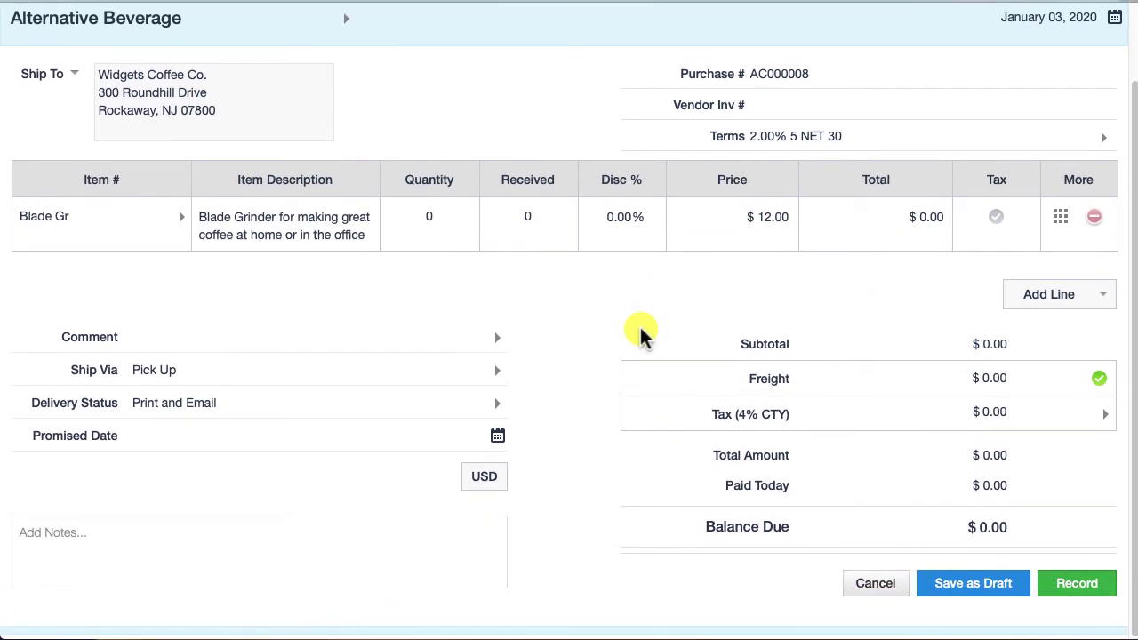
pyautogui.click(1000, 222)
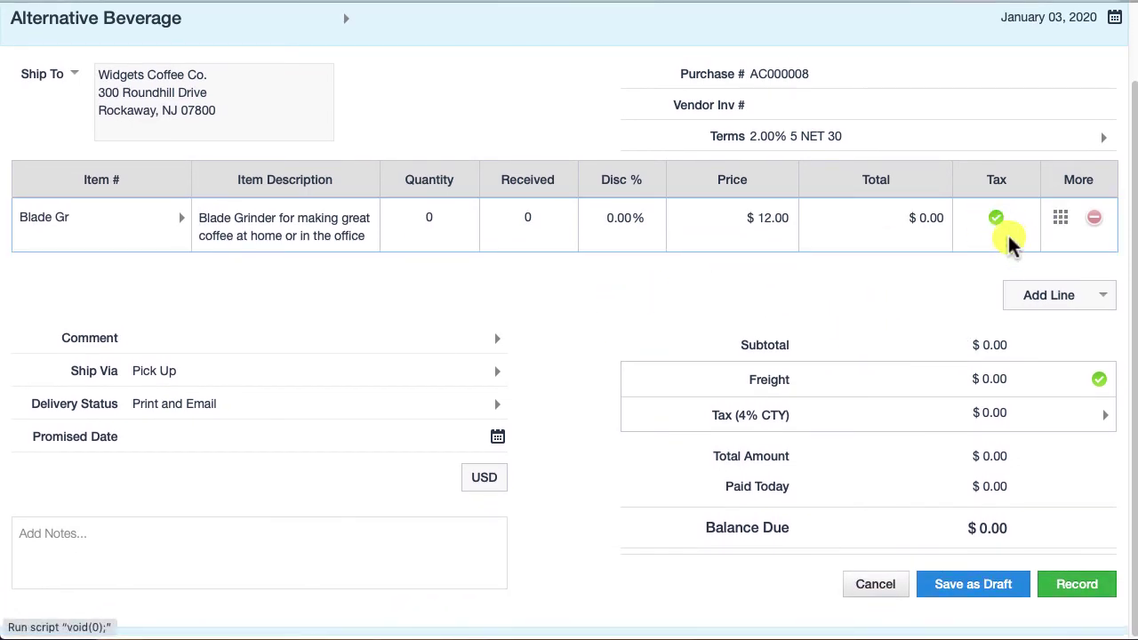
pyautogui.click(437, 221)
pyautogui.write('1')
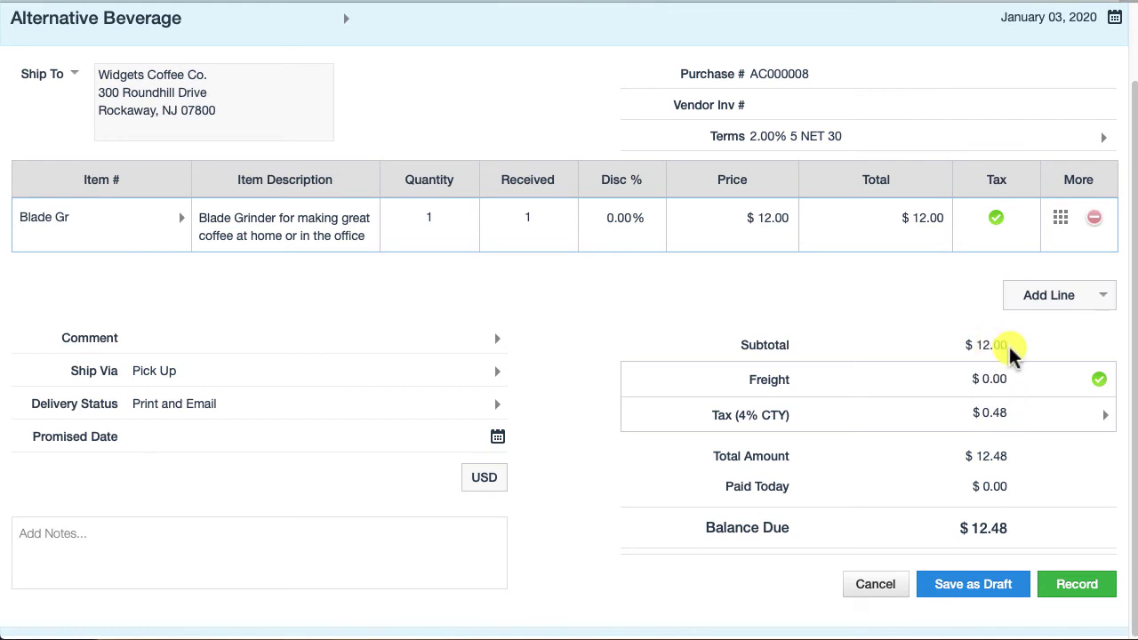
# - Set the bill's tax code to USE at 6.625%
pyautogui.click(1107, 421)
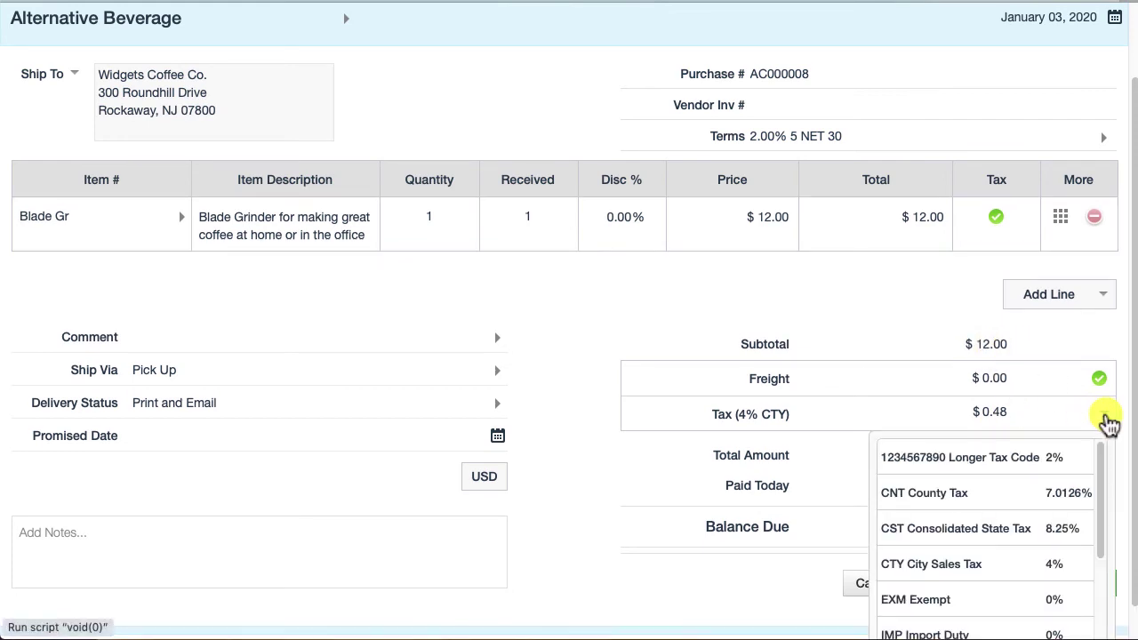
pyautogui.scroll(-5, 1041, 508)
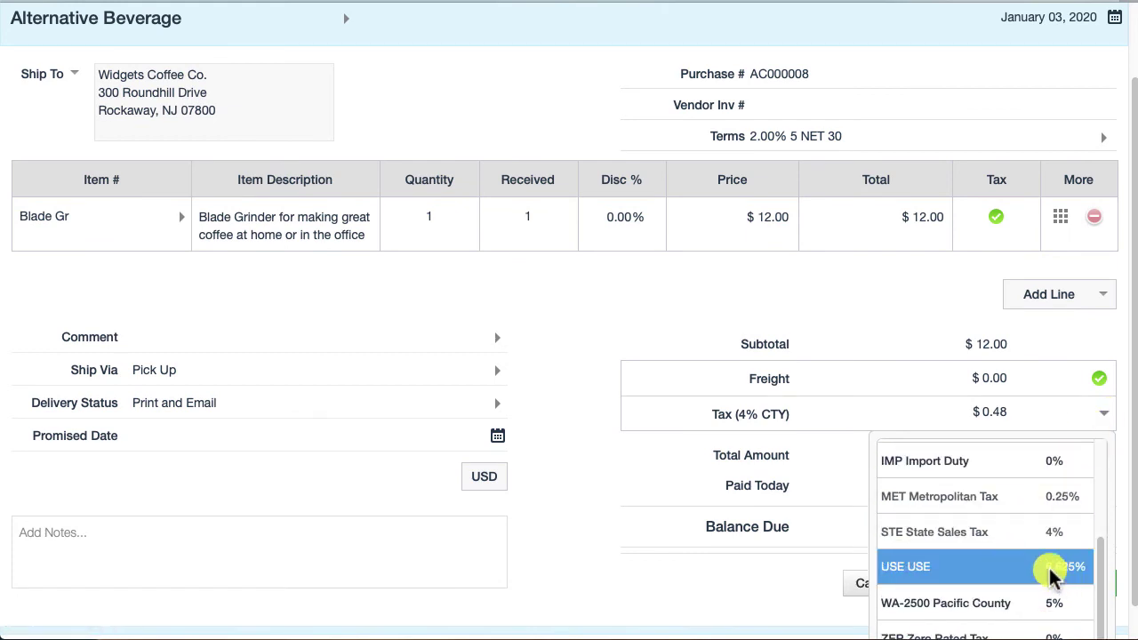
pyautogui.click(1037, 573)
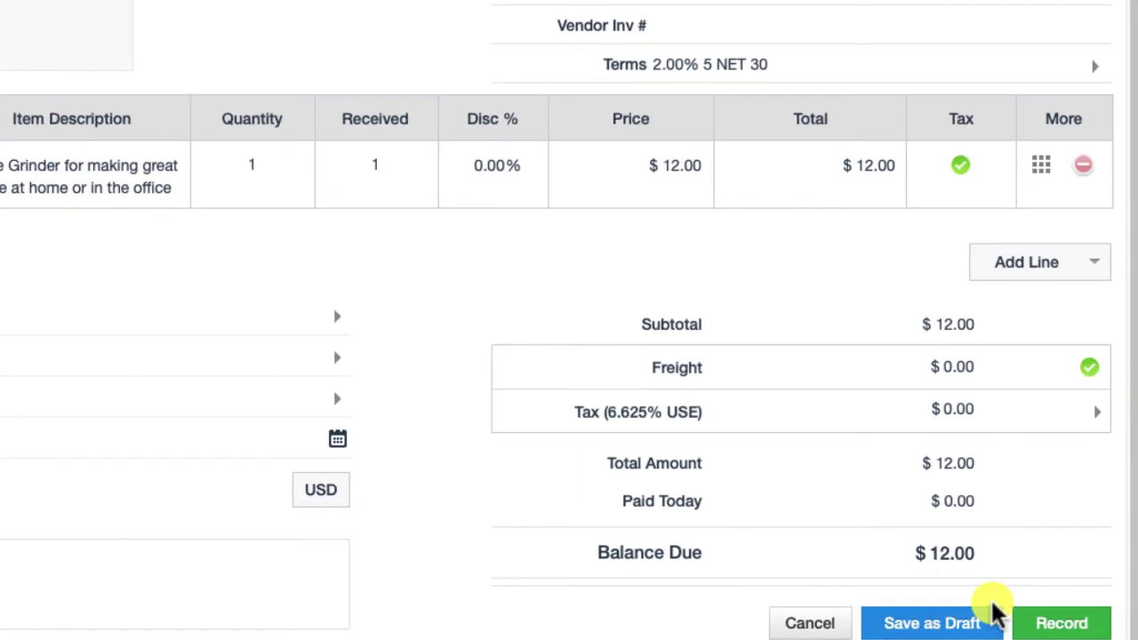